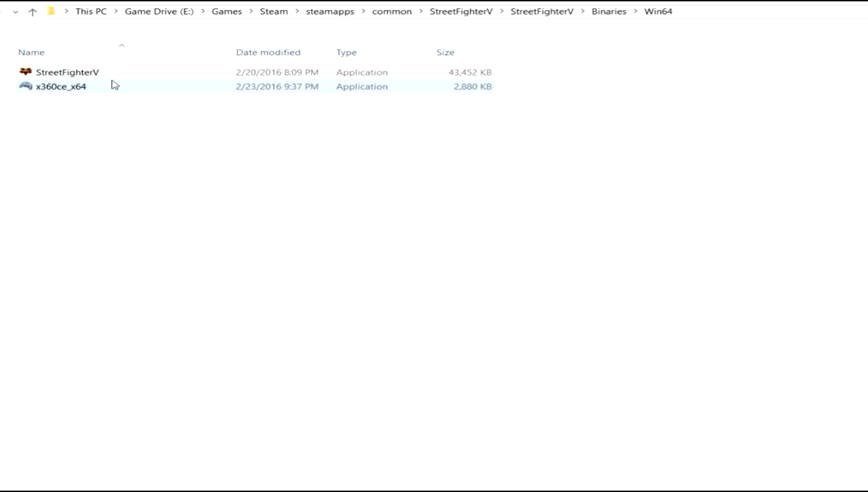
- Launch x360ce_x64 and let it create the missing xinput1_3.dll
click(44, 90)
double_click(45, 91)
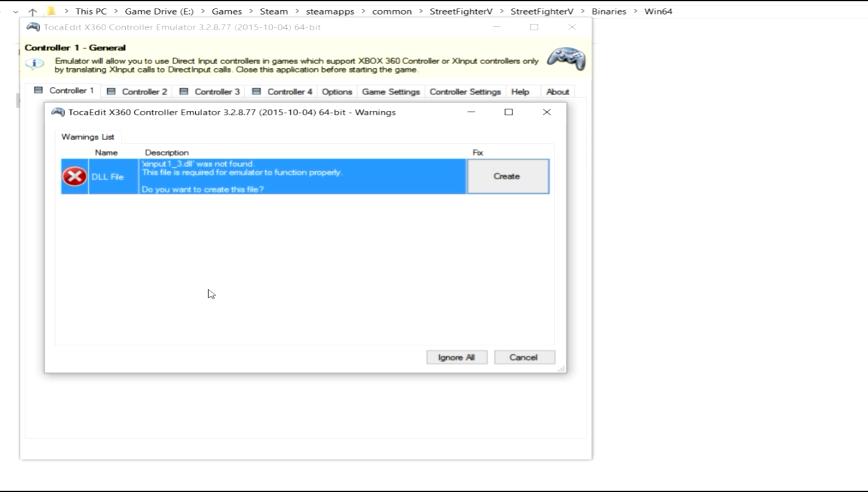
click(501, 191)
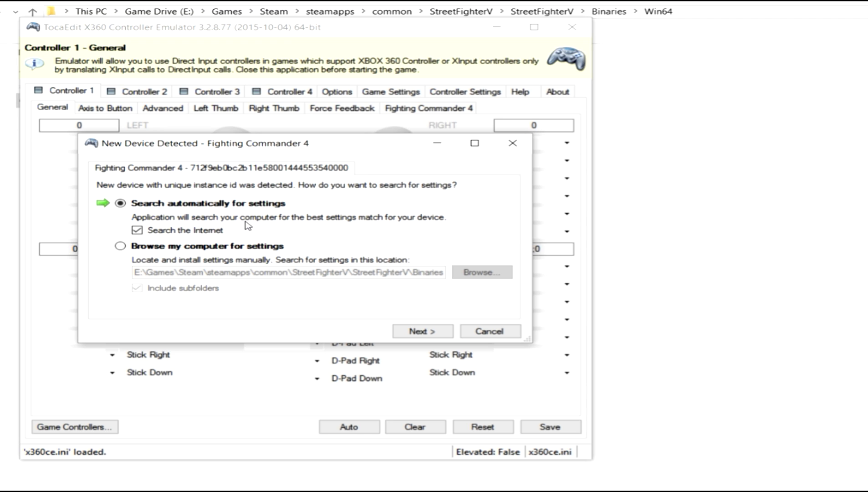
- Accept the Internet StreetFighterV.exe settings for each Fighting Commander 4 and the Madcatz FightStick, filling Controllers 1–3
click(436, 334)
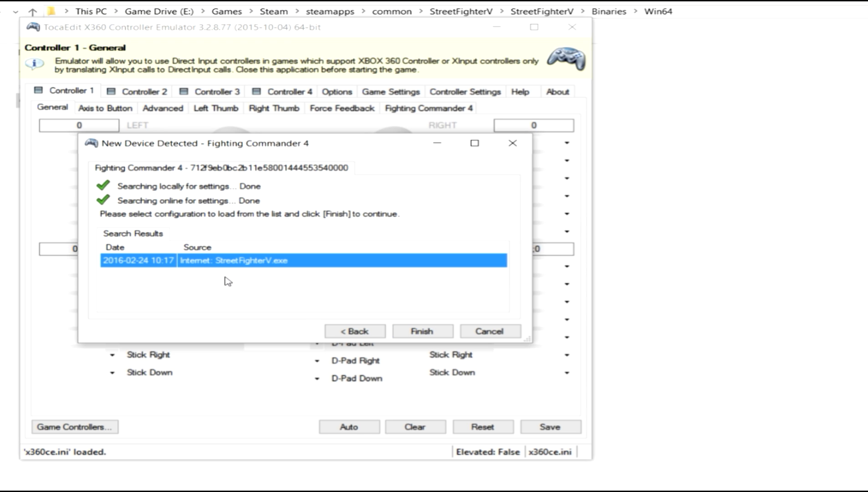
click(413, 333)
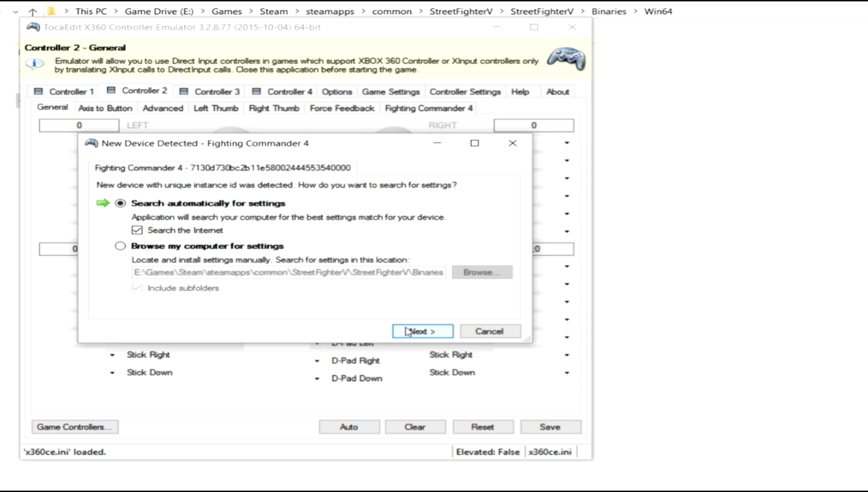
click(407, 331)
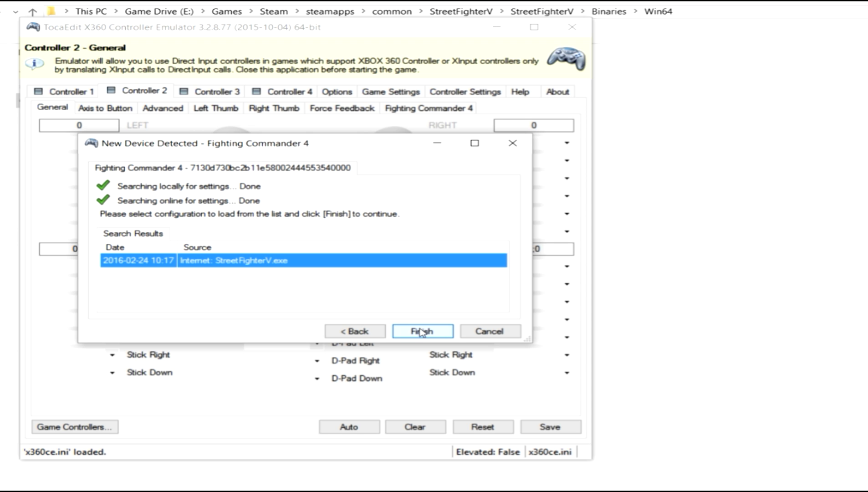
click(421, 331)
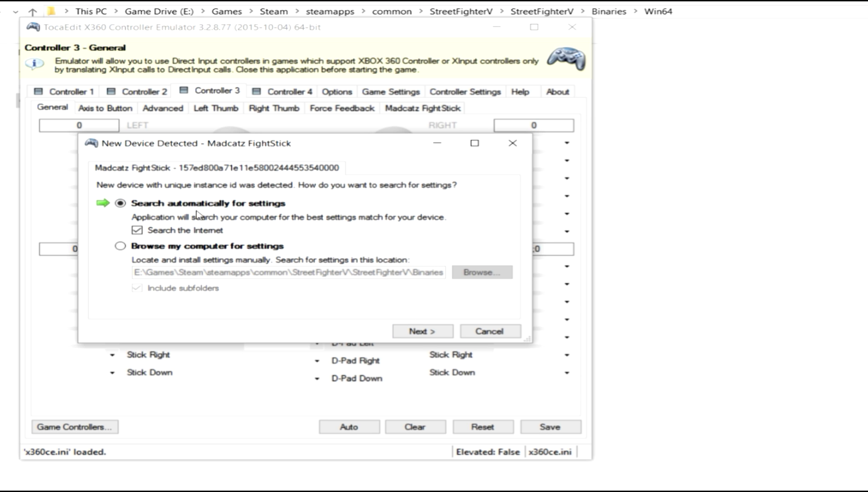
click(420, 332)
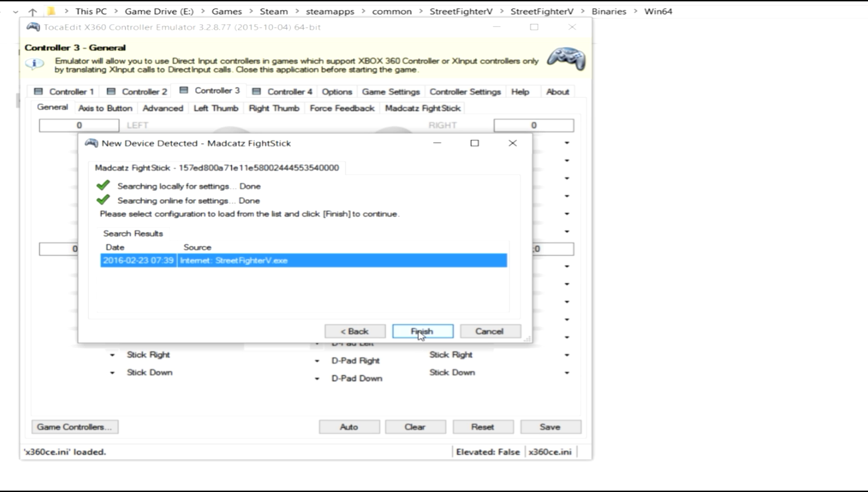
click(420, 331)
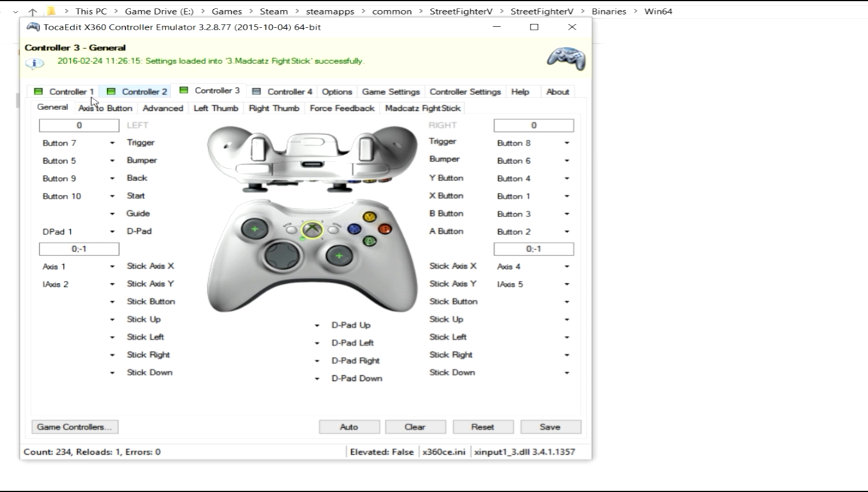
- Review the mappings on the Controller 1, 2 and 3 tabs, ending on Controller 1
click(51, 97)
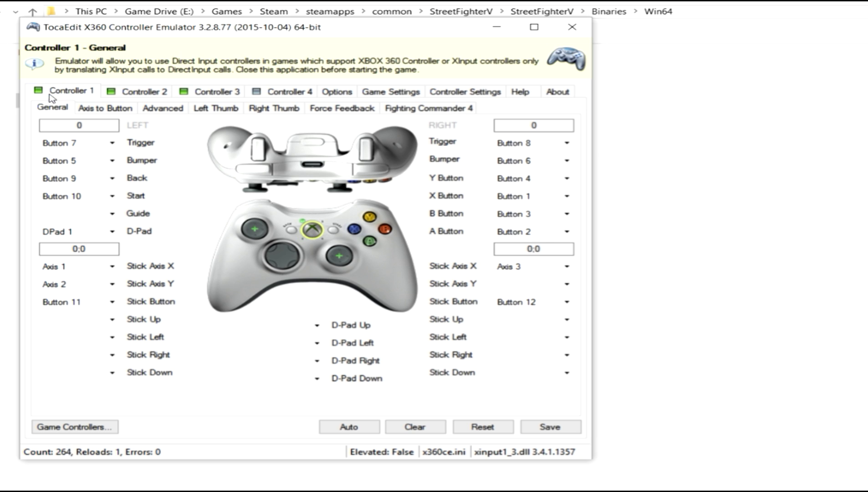
click(114, 93)
click(185, 93)
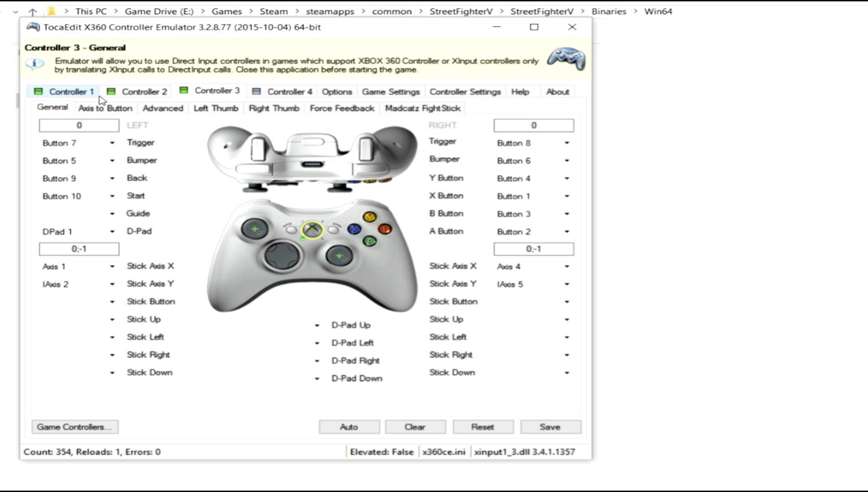
click(73, 94)
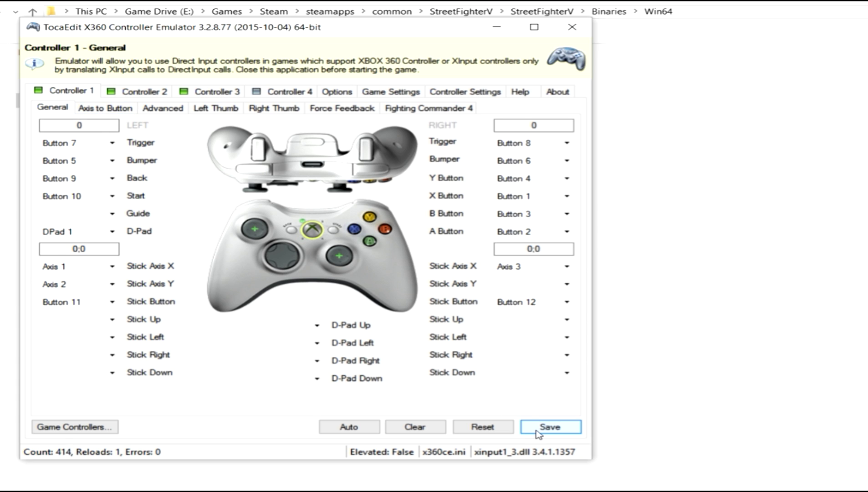
- Record Button 3 as Controller 1's left trigger in place of Button 7
click(113, 143)
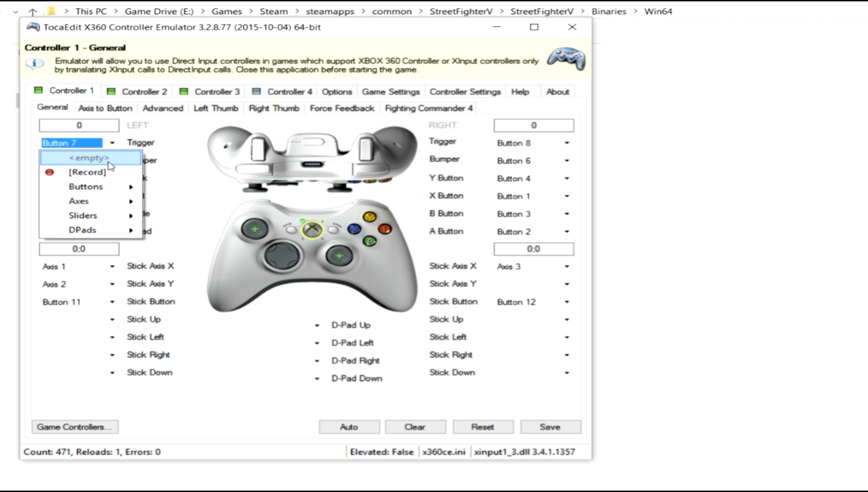
click(105, 172)
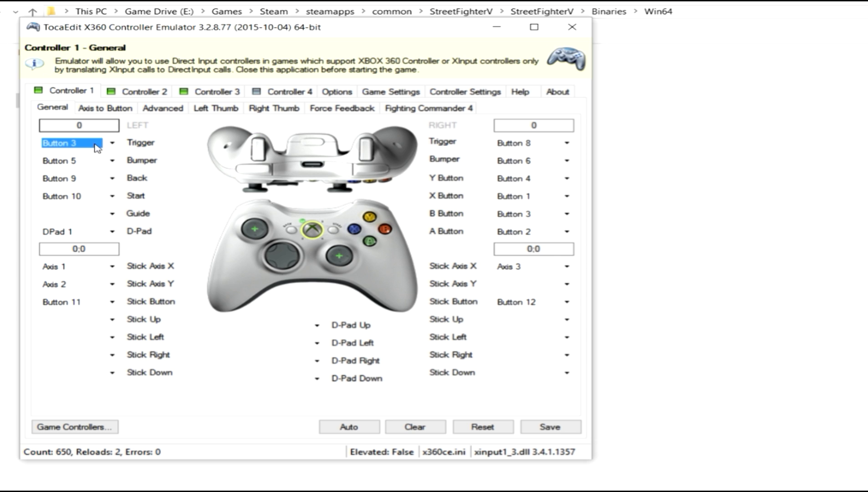
click(112, 147)
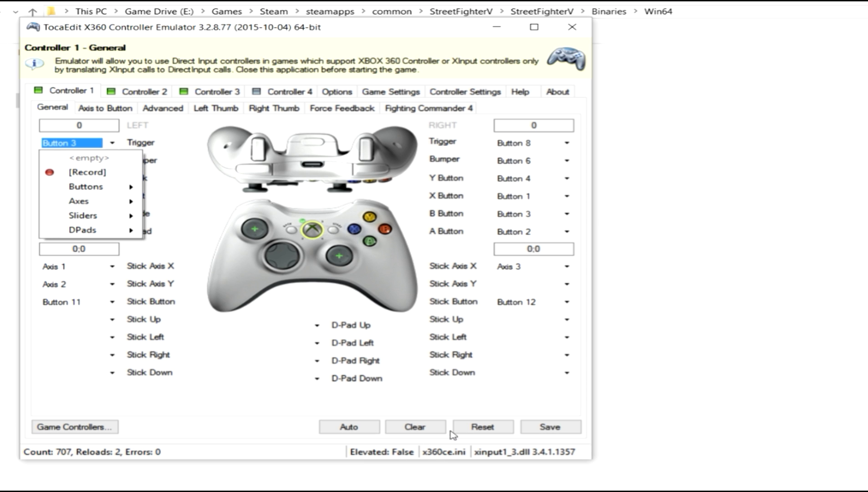
- Clear all of Controller 1's button and axis mappings and confirm with Yes
click(435, 430)
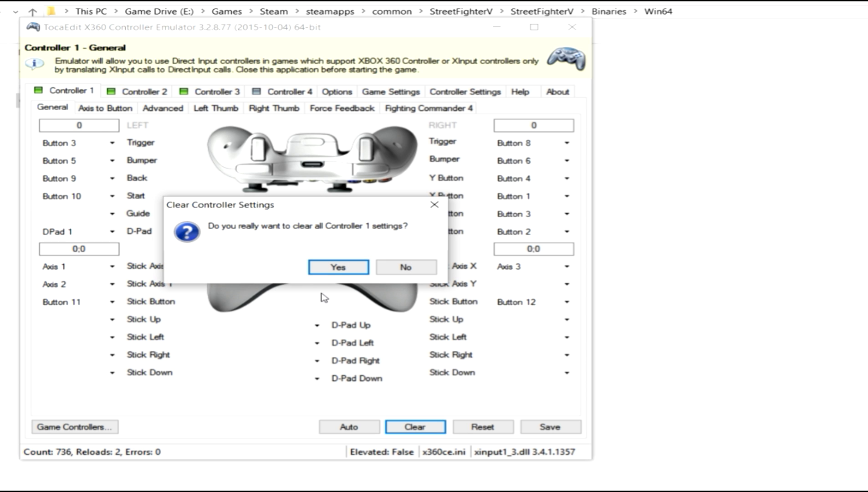
click(332, 270)
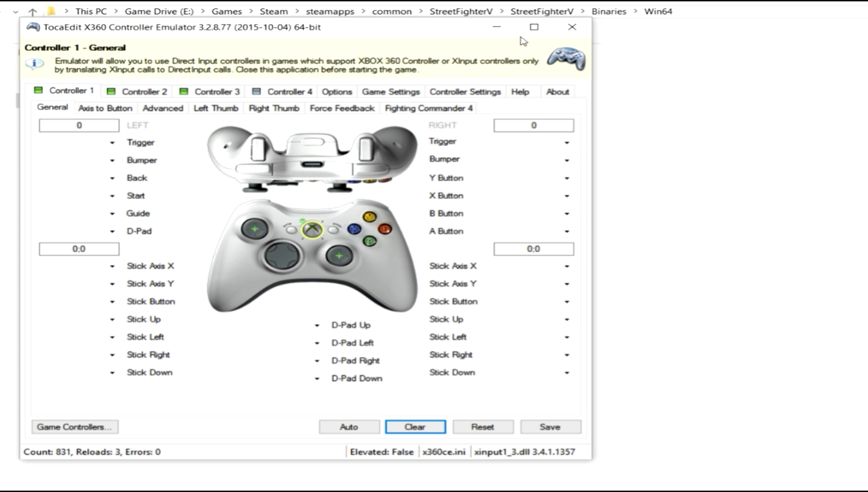
- Close x360ce, delete x360ce.ini and xinput1_3.dll from Win64, then relaunch x360ce_x64
click(568, 38)
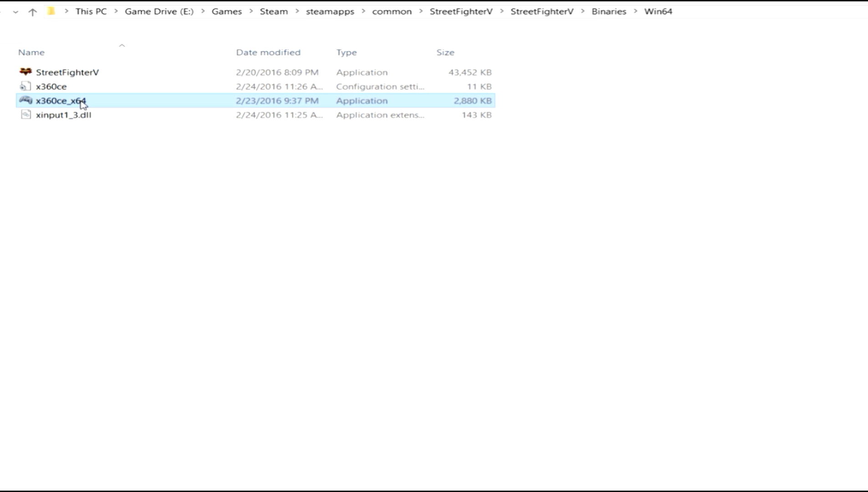
click(68, 89)
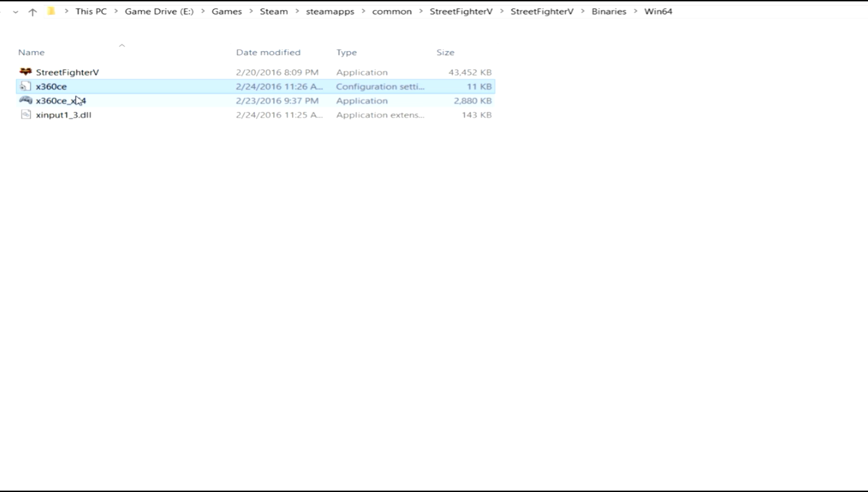
key(Delete)
click(91, 107)
key(Delete)
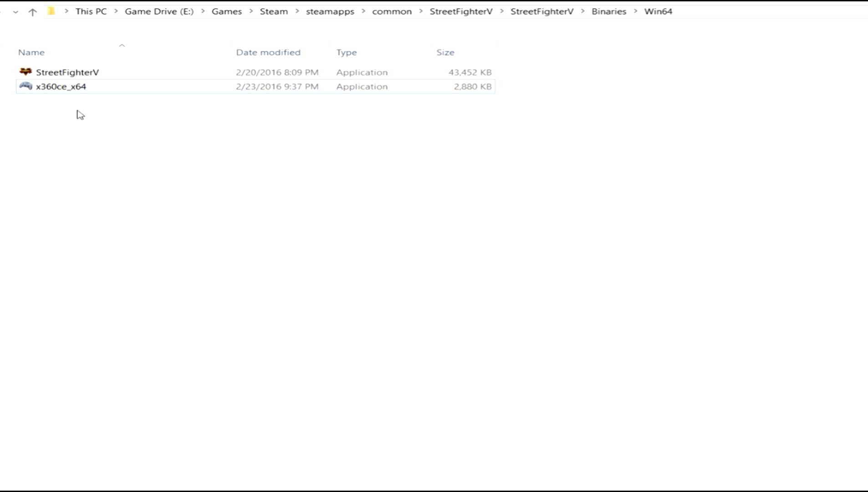
double_click(79, 91)
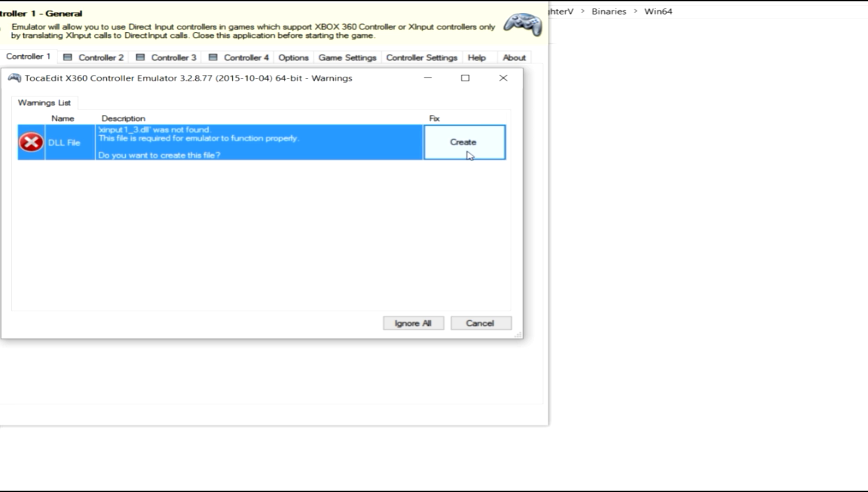
- Recreate xinput1_3.dll and reload the found settings into Controllers 1, 2 and 3 for the three fight sticks
click(465, 147)
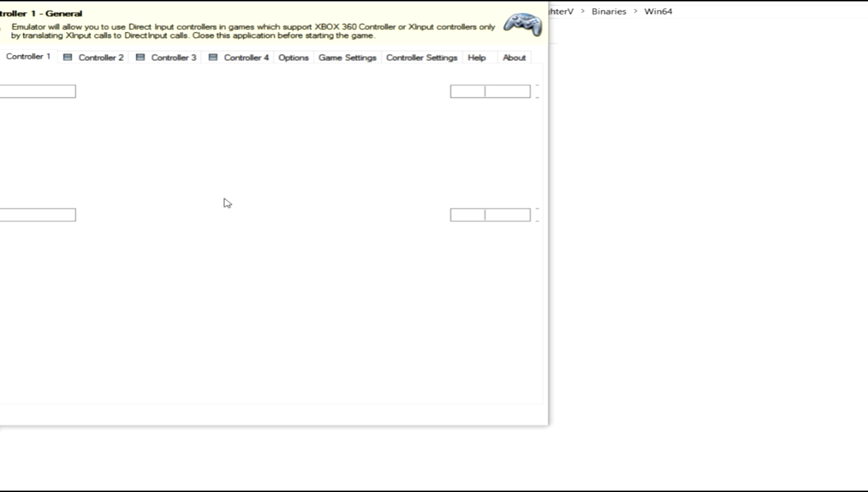
click(364, 298)
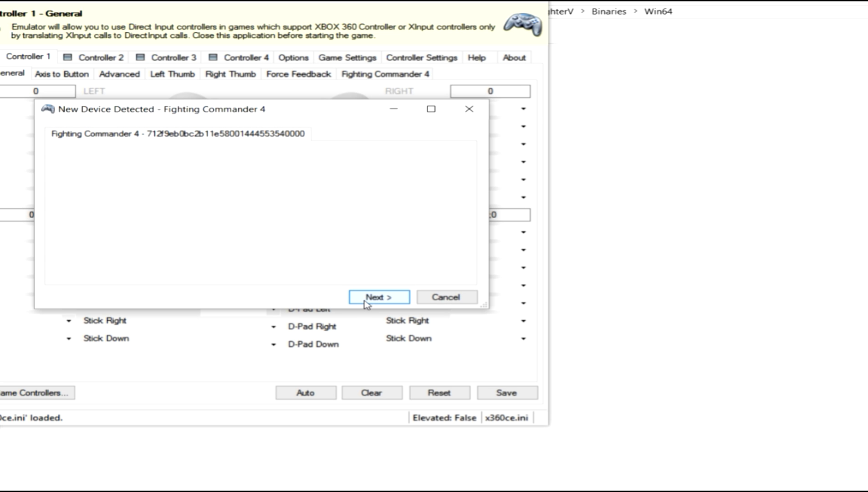
click(368, 301)
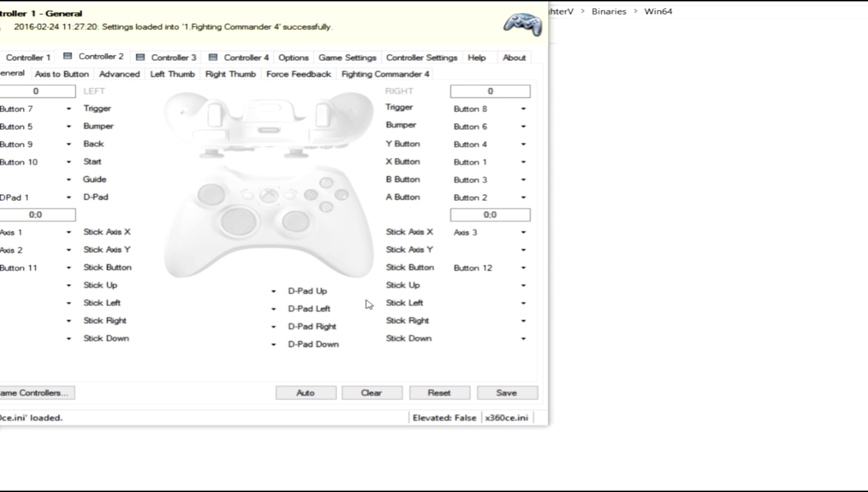
click(368, 300)
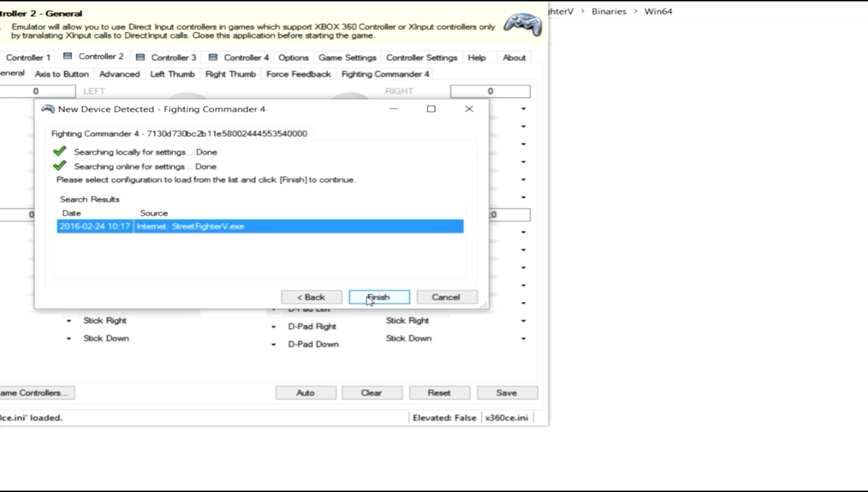
click(369, 299)
click(370, 299)
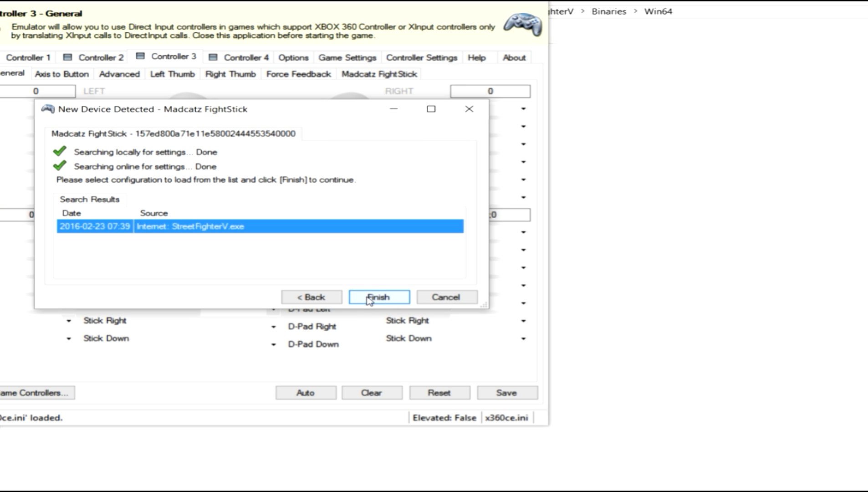
click(369, 298)
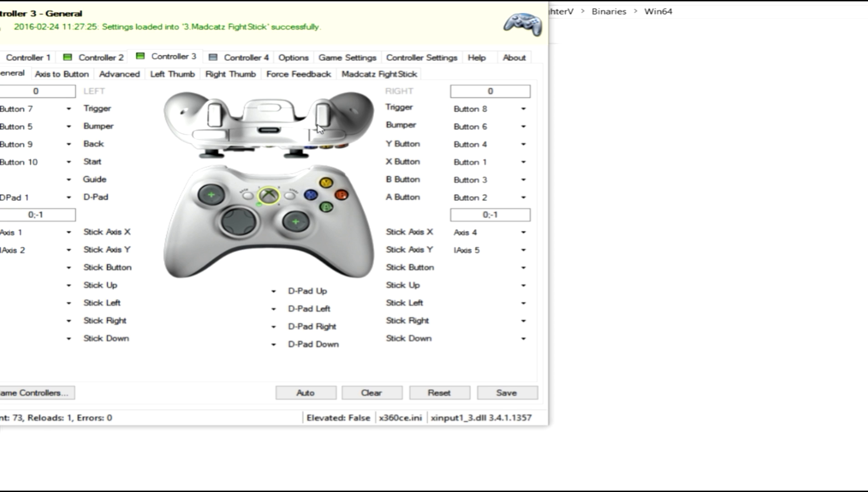
- Check Controller 1's loaded mappings, save them to x360ce.ini, and close the emulator
click(29, 57)
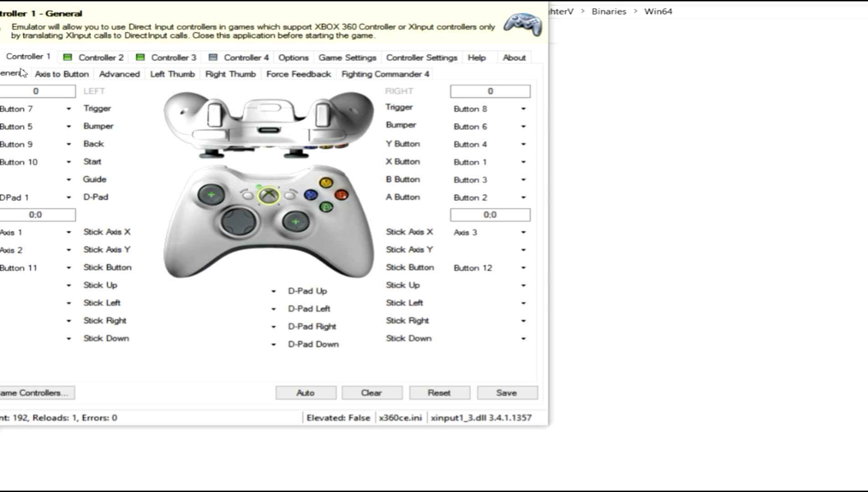
click(502, 398)
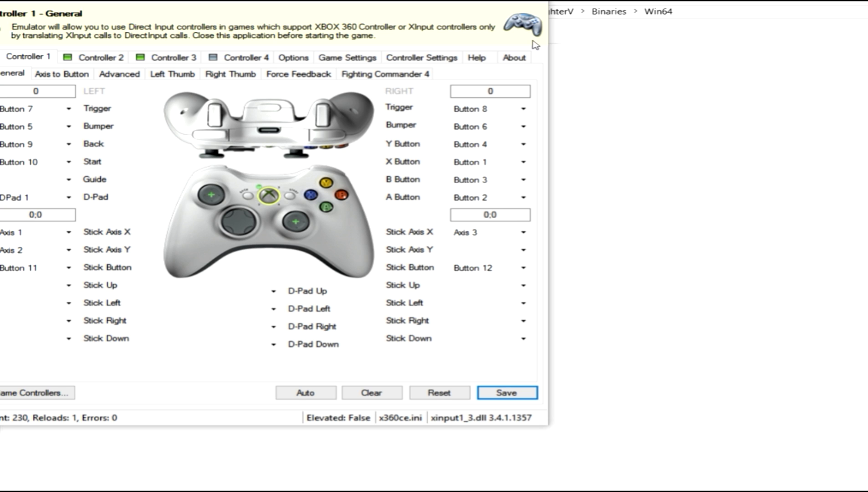
click(540, 6)
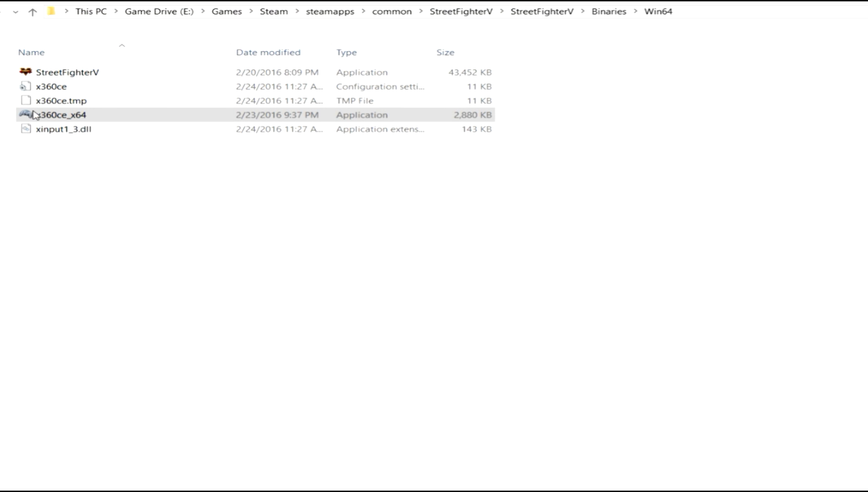
click(49, 96)
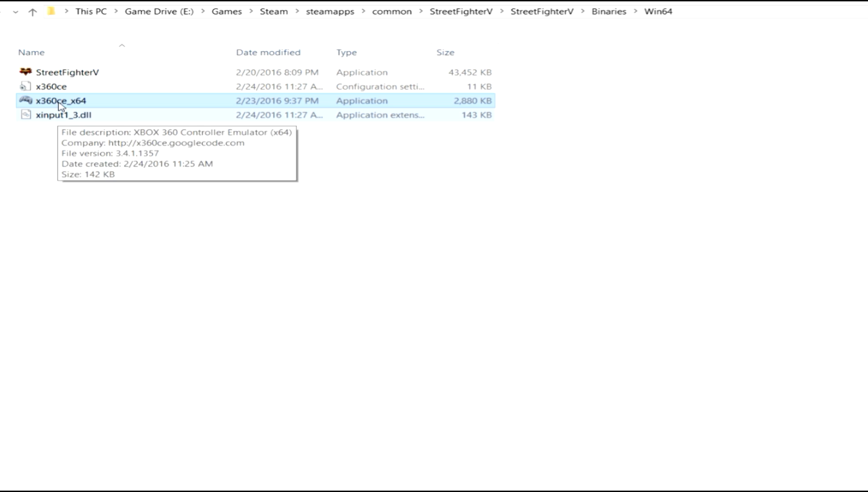